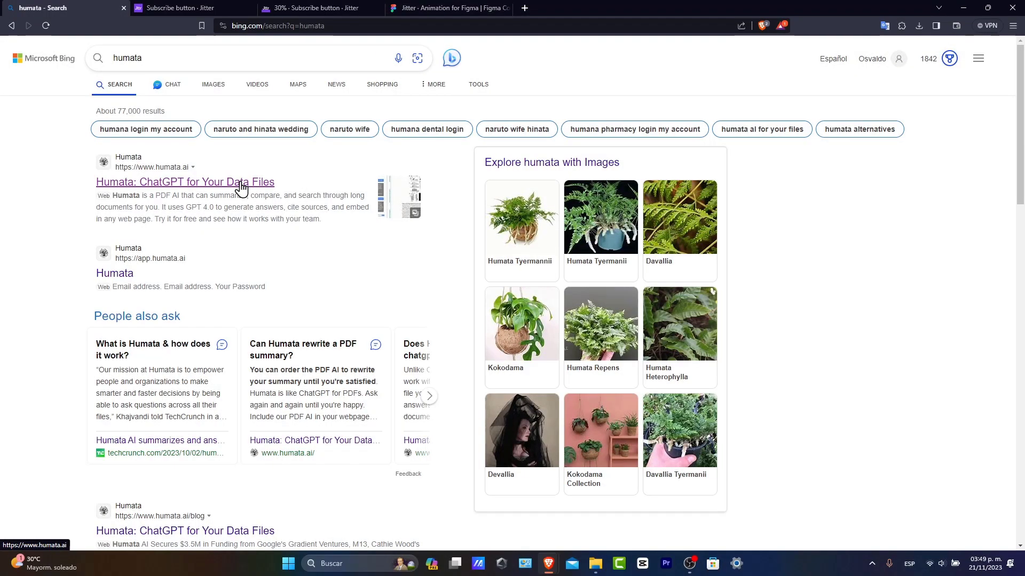
Step: Reach humata.ai from the search results and submit the sign-up email and password
left_click(240, 188)
left_click(257, 187)
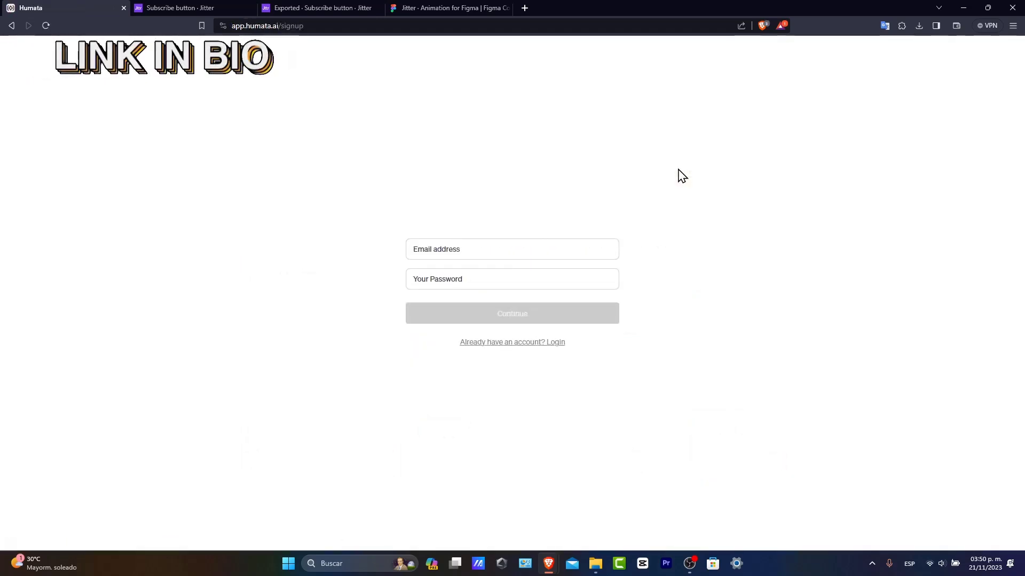
left_click(553, 243)
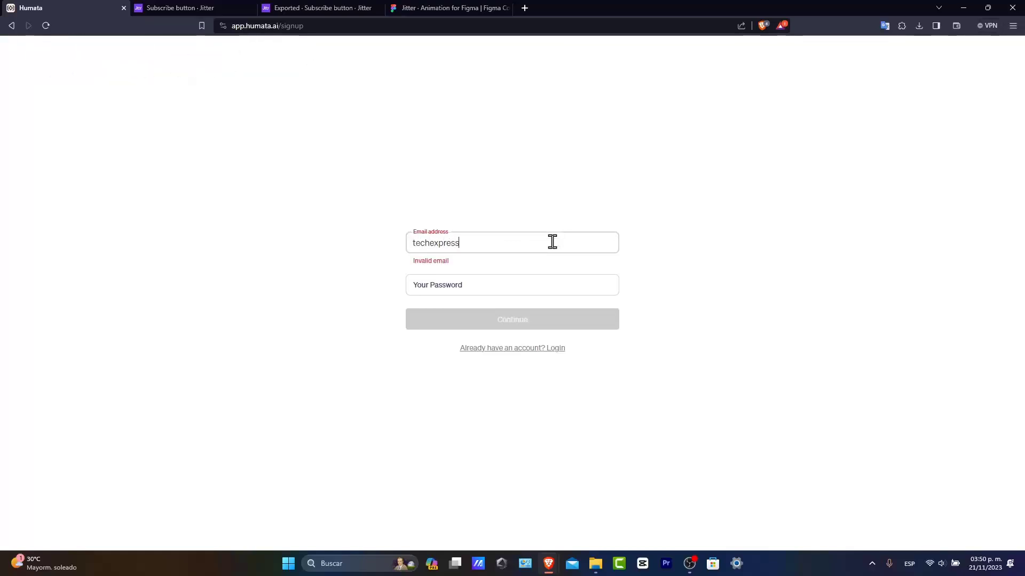
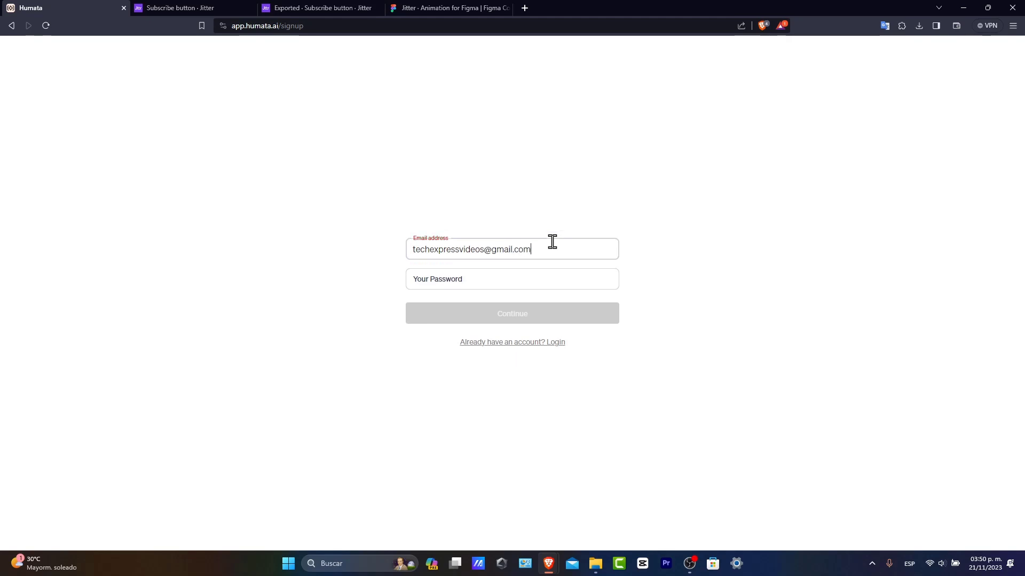
key("Tab")
type("*******")
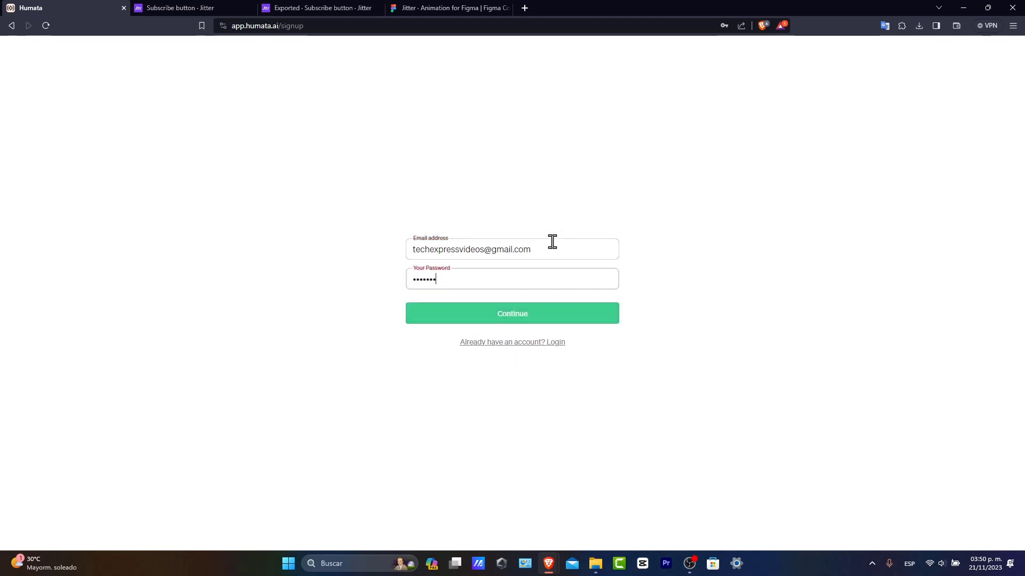
key("Return")
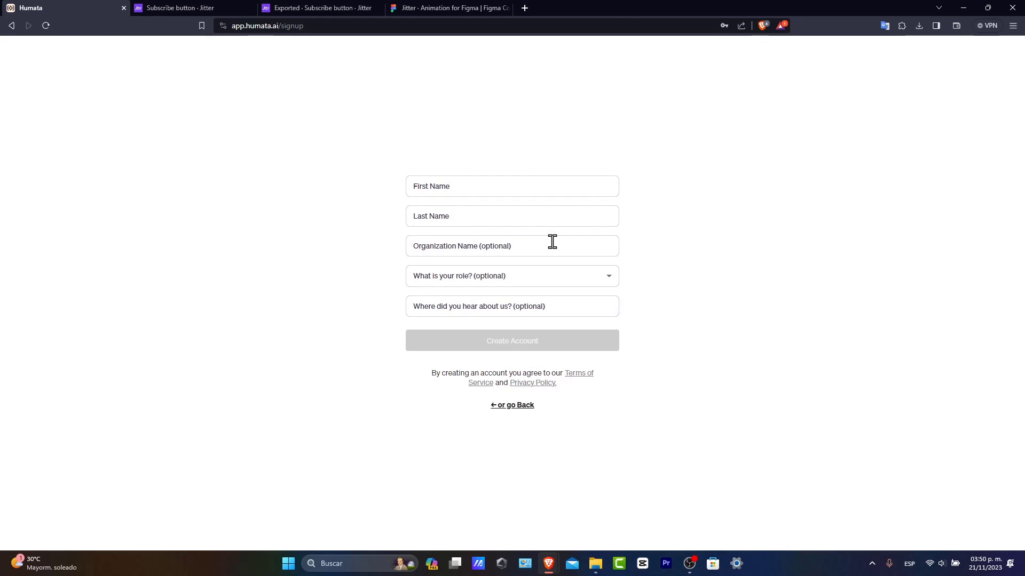
Step: Fill in the profile details and reload the Humata tab to land on the empty All Files page
left_click(550, 192)
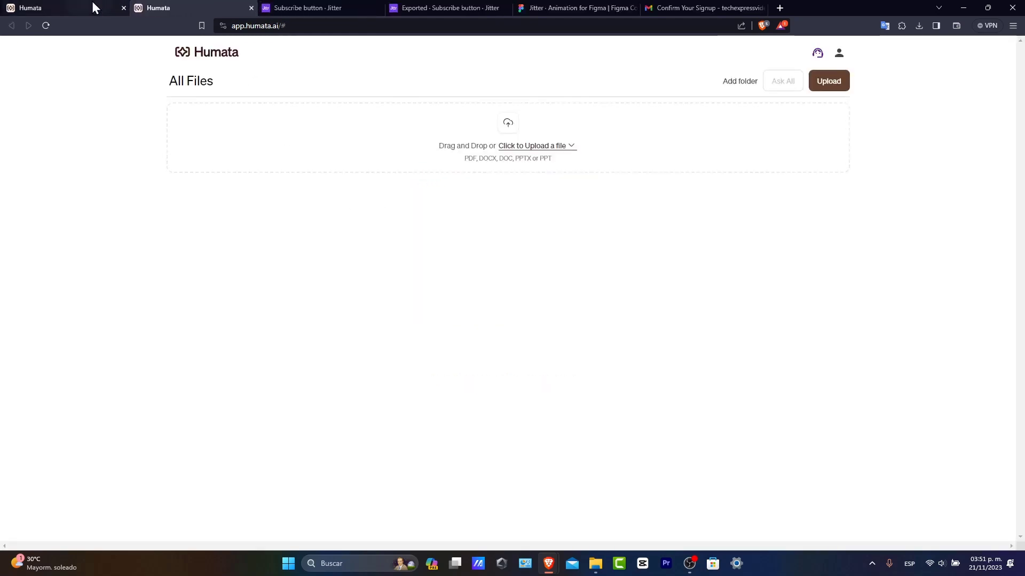
left_click(75, 6)
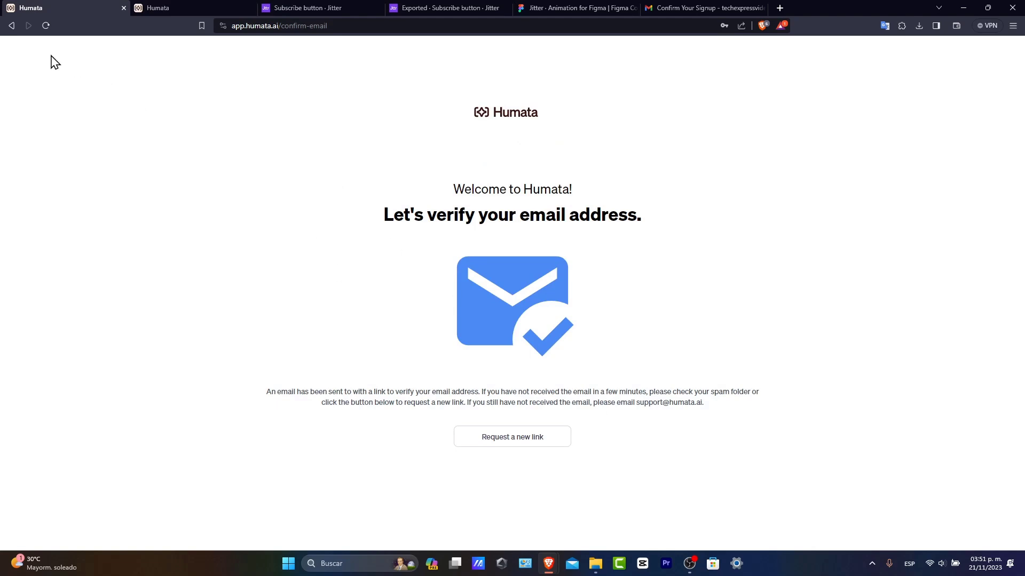
left_click(46, 26)
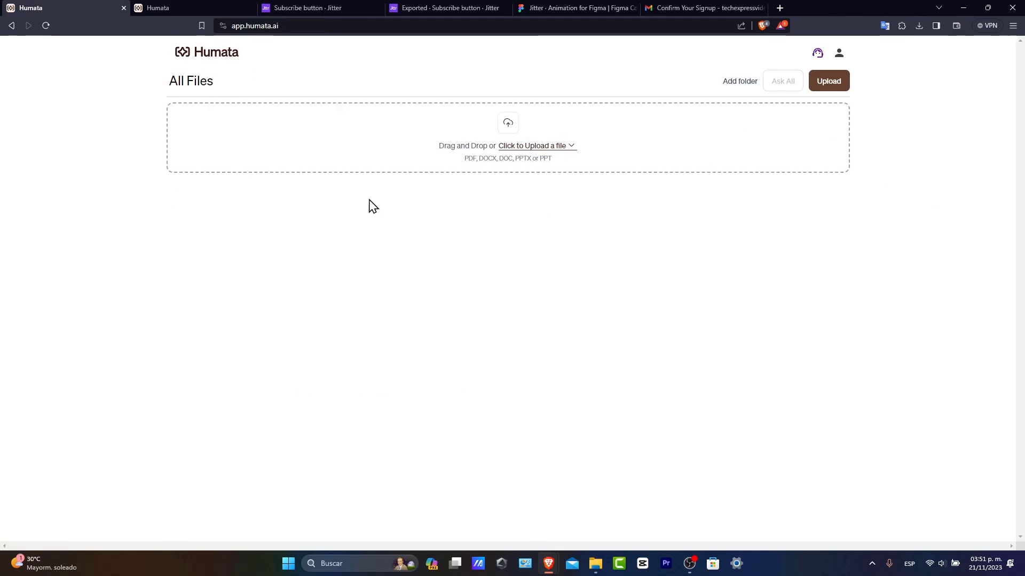
Step: Find FreeFullPDF via a 'full pdf free' Bing search and run its Energy topic 'Massless battery'
left_click(781, 8)
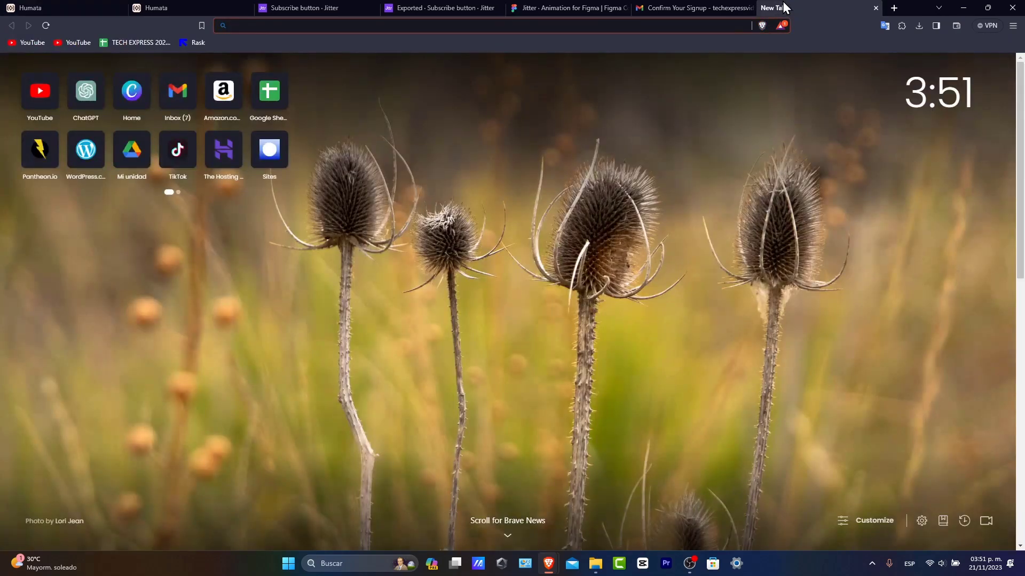
type("full pdf ")
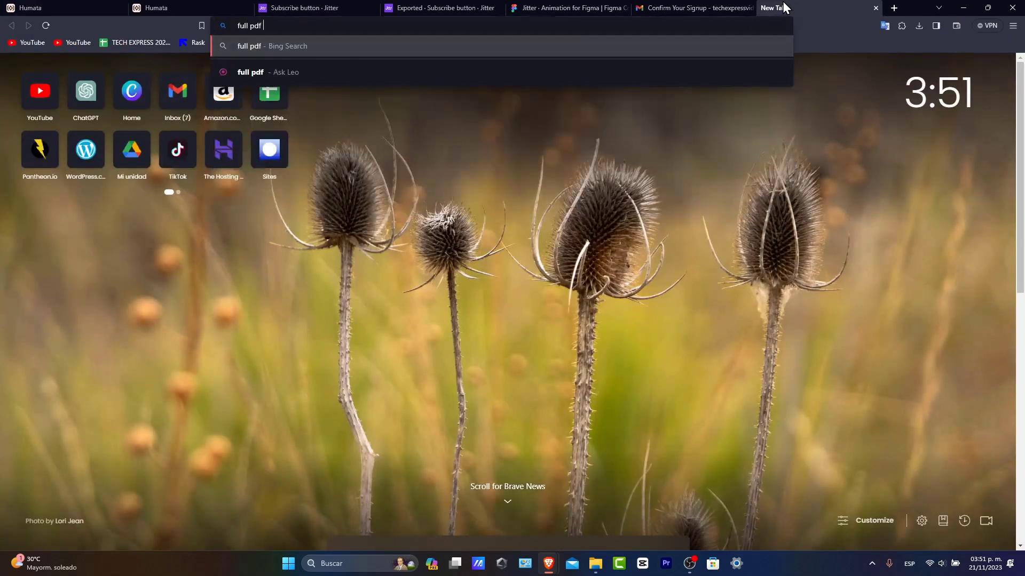
type("free")
key("Return")
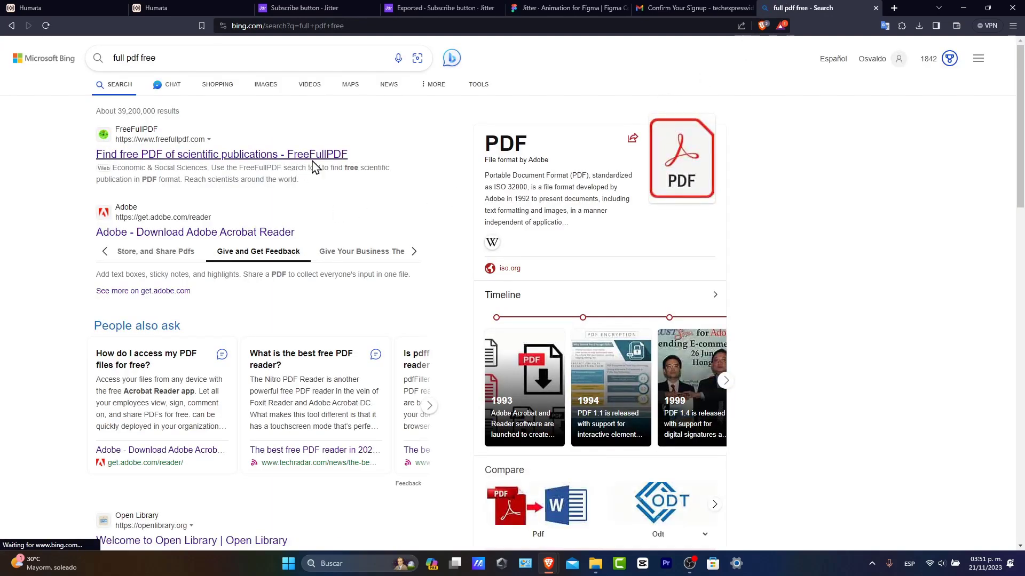
left_click(313, 164)
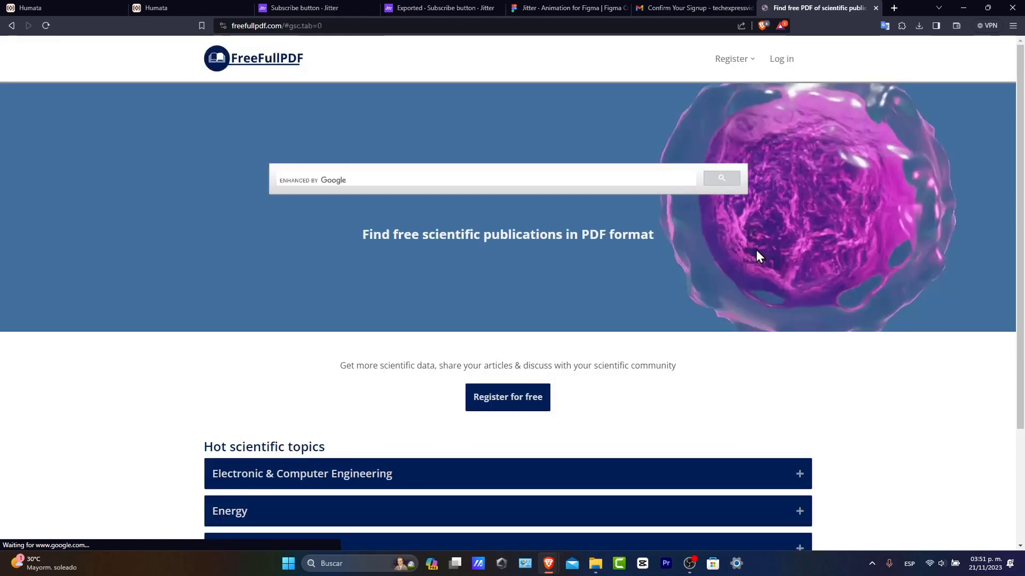
scroll(636, 312, "down", 2)
left_click(264, 362)
scroll(323, 301, "down", 2)
left_click(279, 360)
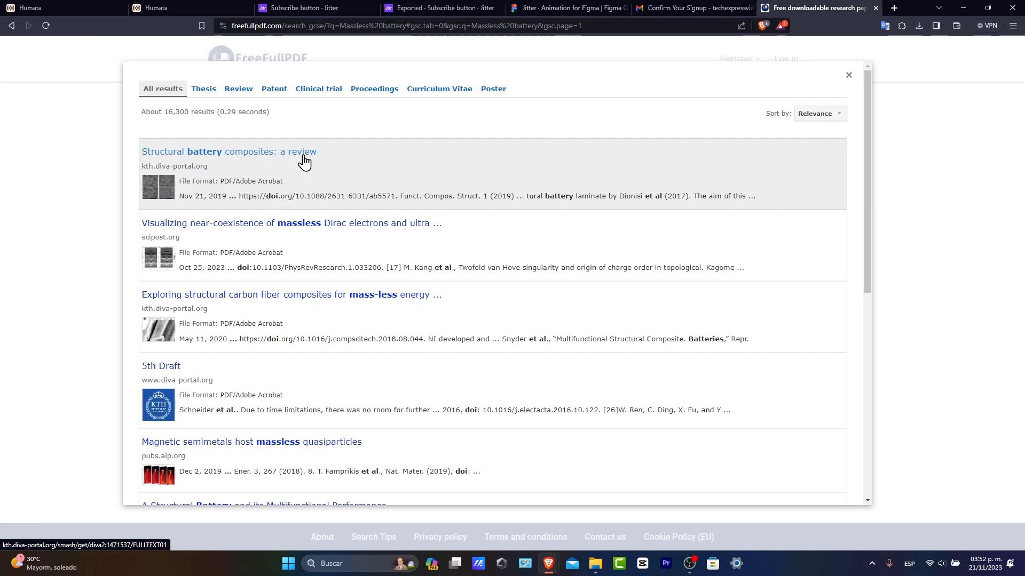
Step: Open the 'Structural battery composites: a review' result as a PDF in the browser viewer
left_click(303, 161)
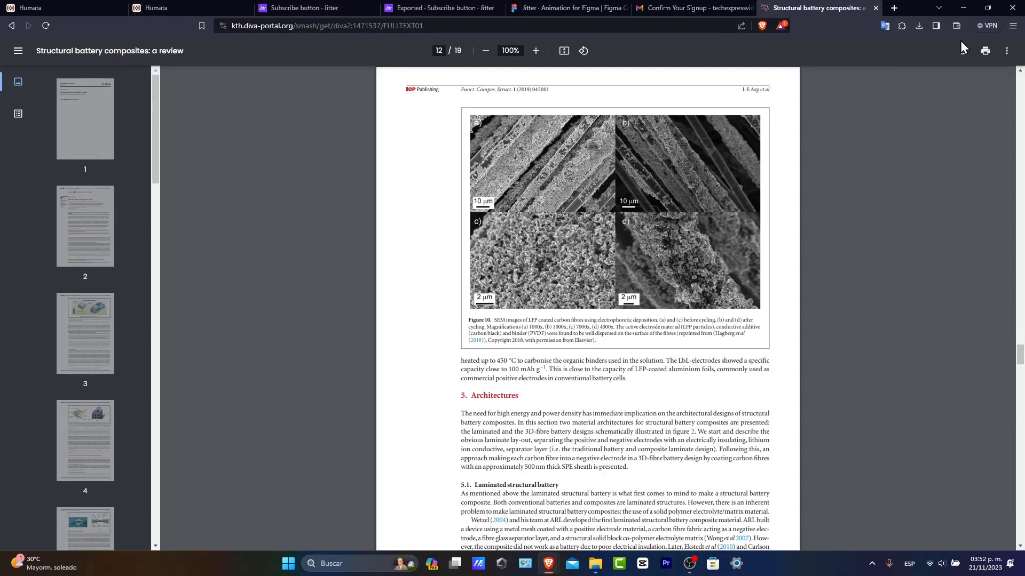
Step: Download the review PDF and drag FULLTEXT01.pdf from the download bubble into Humata's All Files
left_click(964, 63)
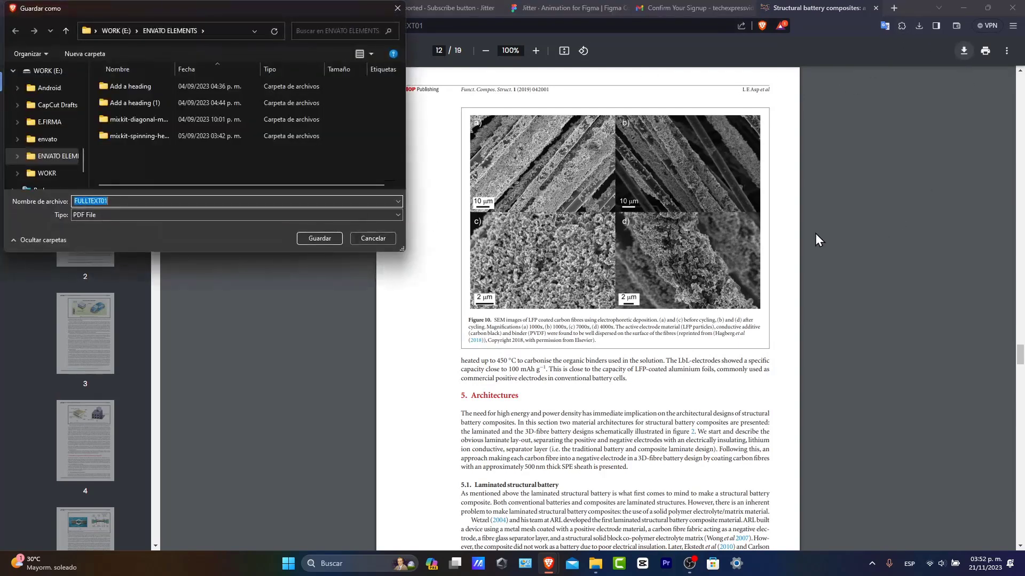
left_click(313, 237)
left_click(184, 9)
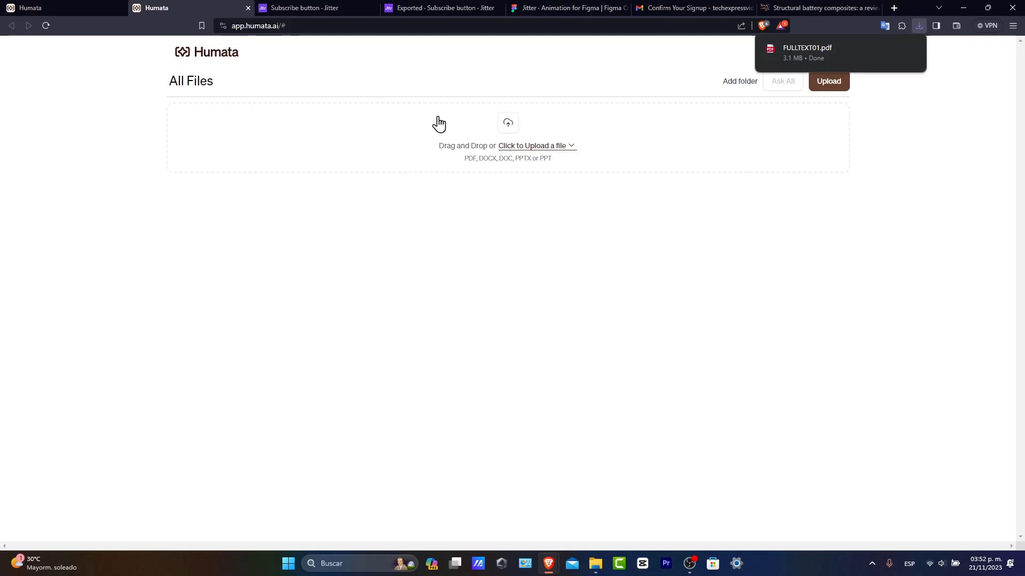
left_click_drag(822, 54, 574, 154)
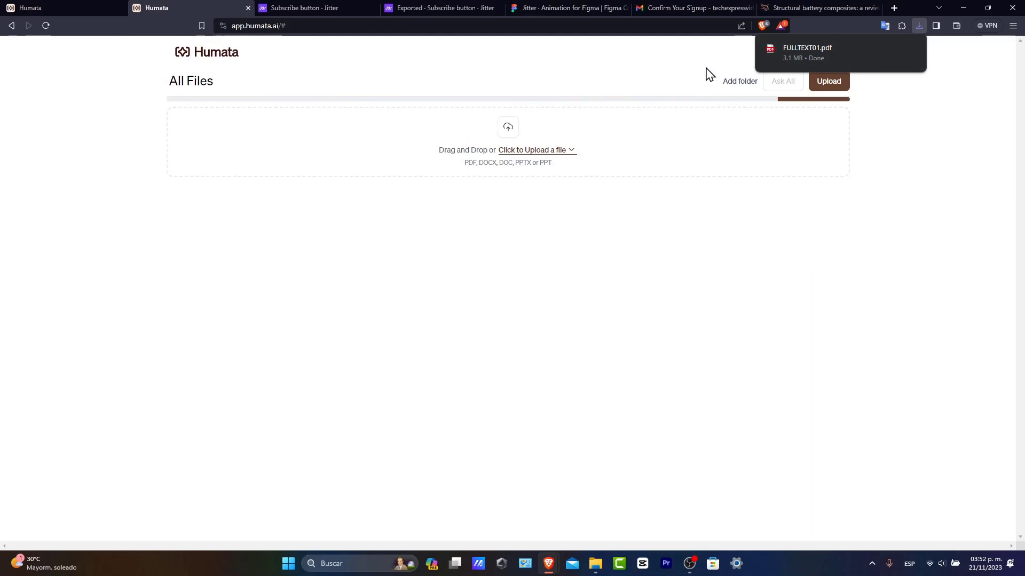
left_click(801, 8)
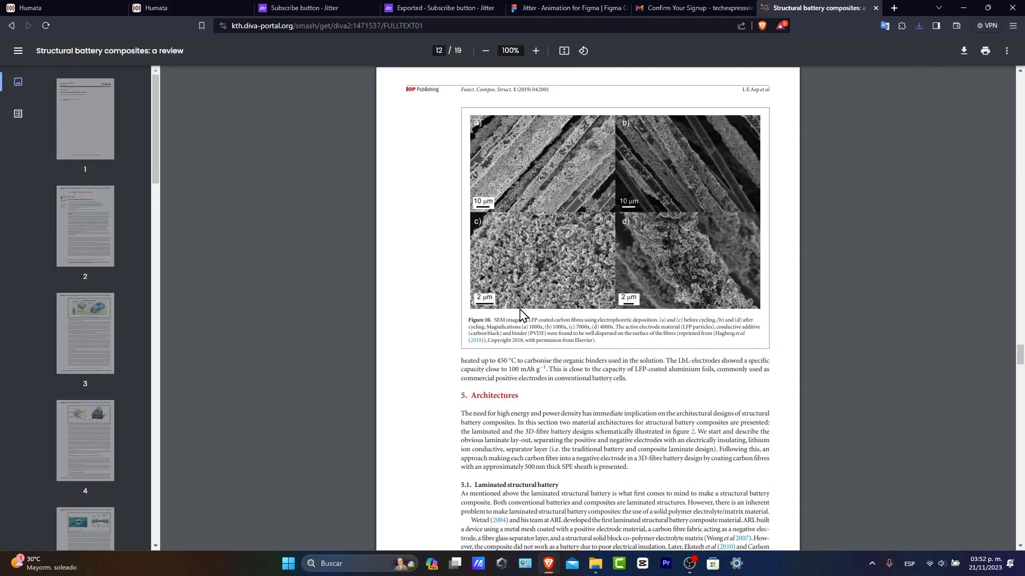
scroll(548, 390, "up", 20)
scroll(550, 390, "up", 20)
scroll(551, 389, "up", 20)
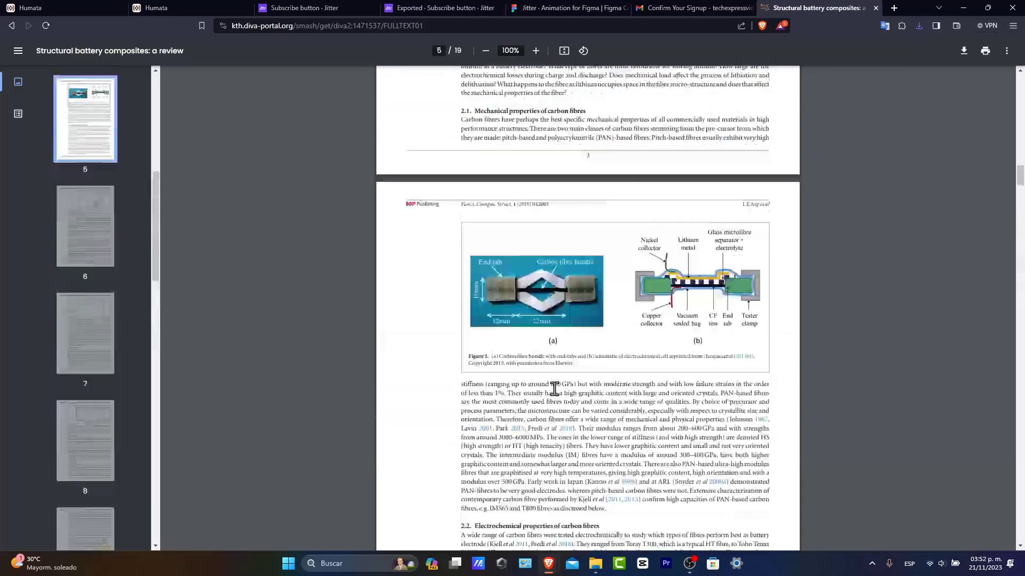
scroll(555, 389, "up", 20)
scroll(554, 389, "up", 2)
scroll(553, 390, "down", 5)
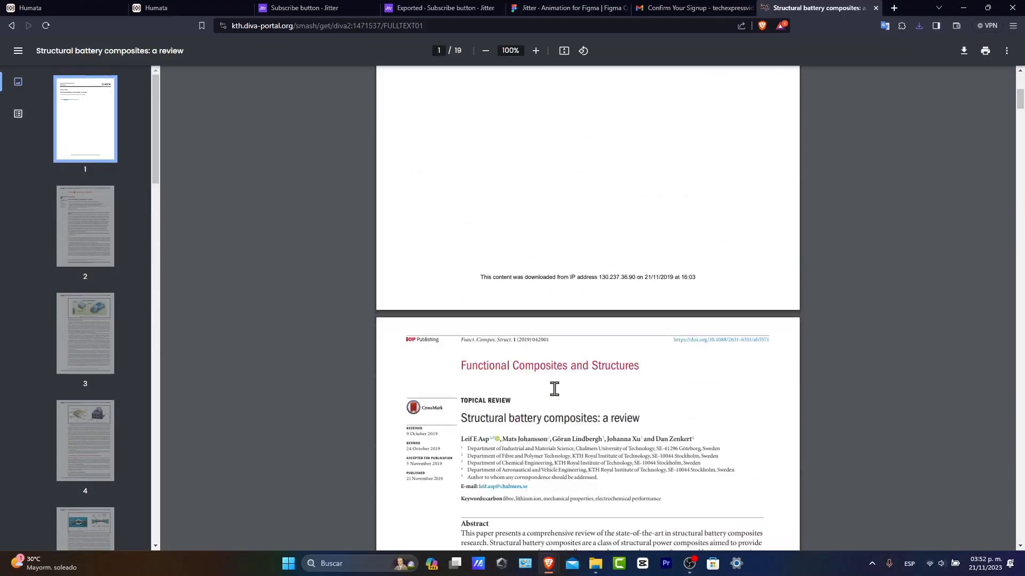
scroll(554, 389, "down", 2)
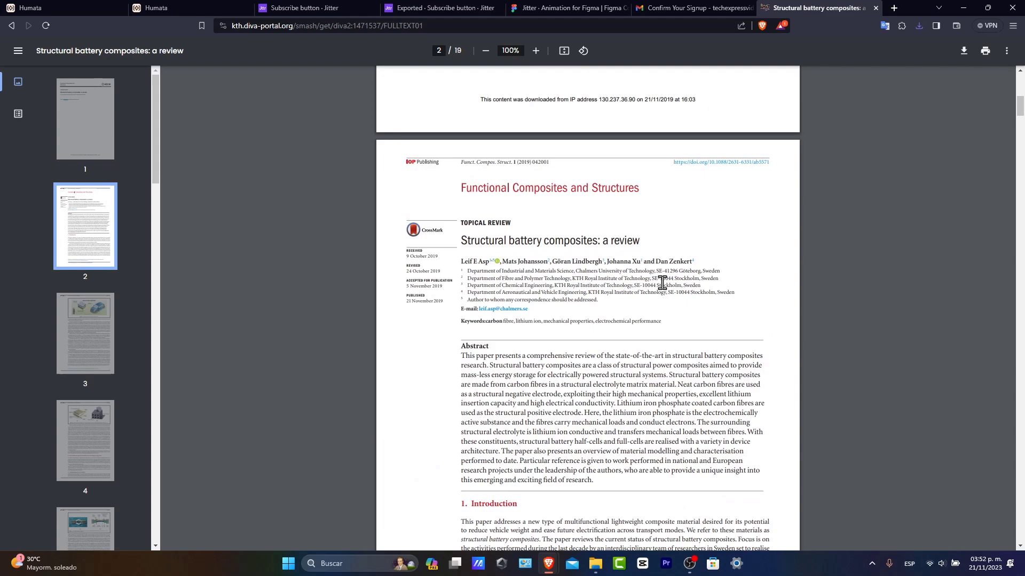
scroll(662, 283, "down", 2)
scroll(623, 337, "down", 2)
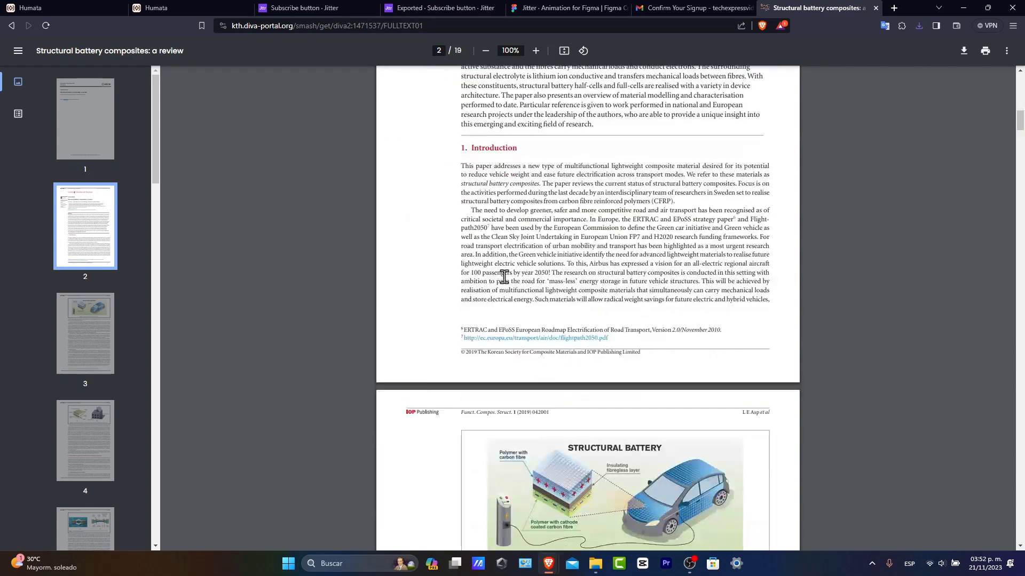
scroll(500, 298, "down", 2)
scroll(606, 308, "down", 1)
scroll(595, 359, "down", 6)
scroll(590, 360, "down", 2)
scroll(581, 378, "down", 2)
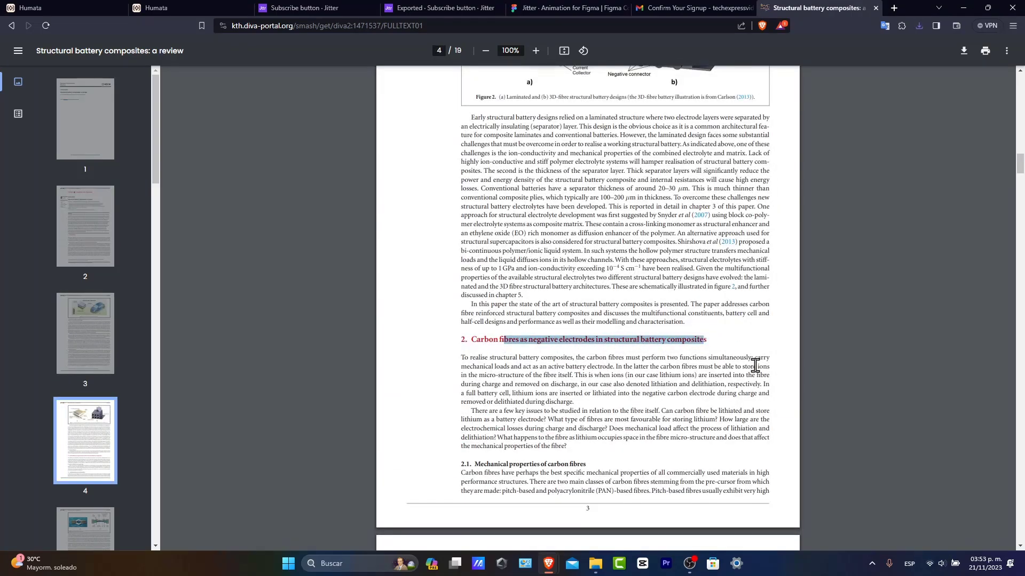
scroll(755, 367, "down", 4)
scroll(756, 373, "down", 2)
scroll(755, 373, "up", 2)
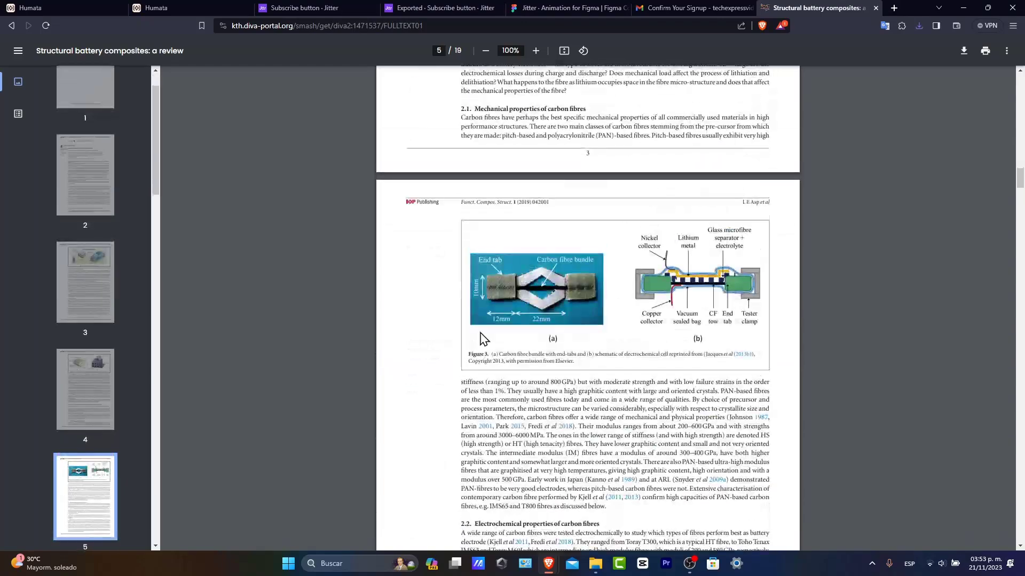
scroll(715, 336, "down", 1)
scroll(712, 341, "down", 3)
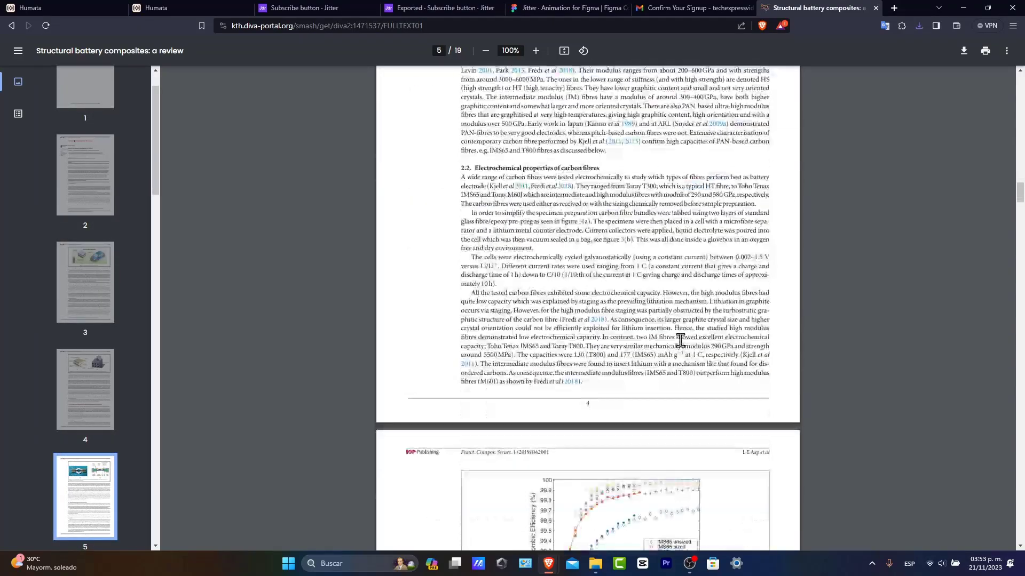
scroll(680, 355, "down", 3)
scroll(677, 356, "down", 1)
scroll(677, 357, "down", 3)
scroll(677, 356, "down", 1)
scroll(677, 355, "down", 6)
scroll(541, 181, "down", 1)
scroll(545, 188, "down", 4)
scroll(549, 200, "down", 4)
scroll(569, 220, "down", 4)
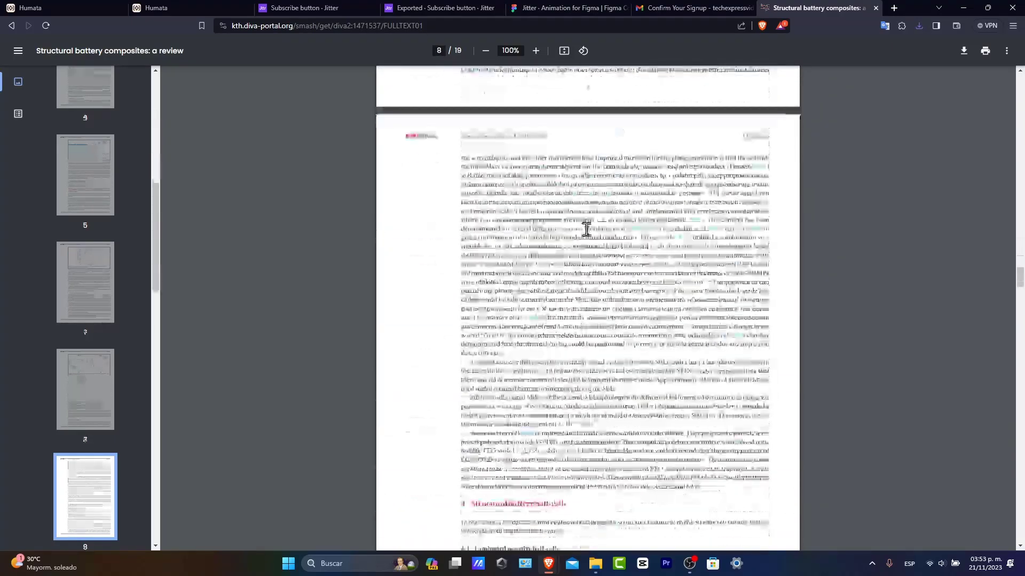
scroll(585, 230, "down", 3)
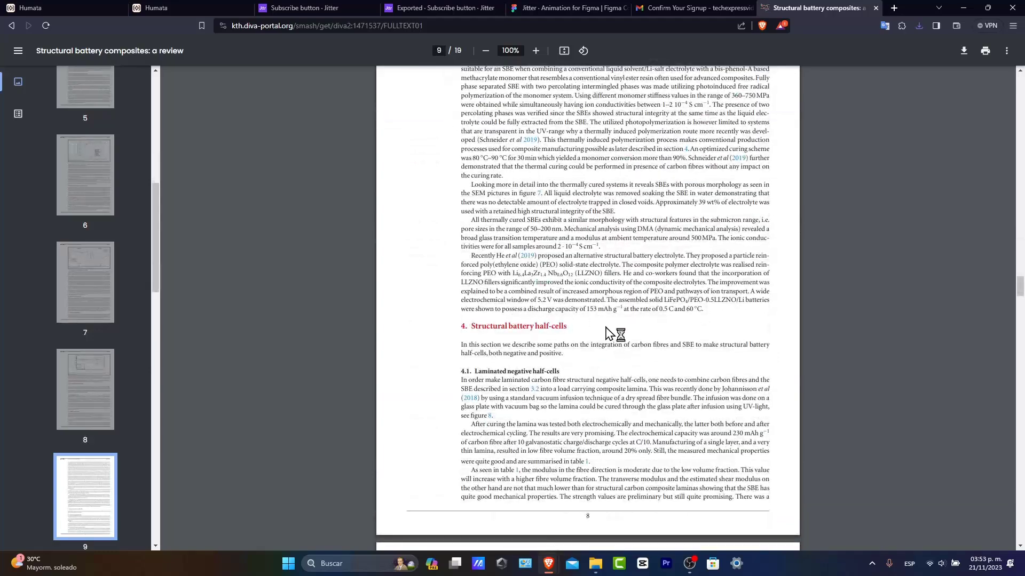
scroll(606, 334, "down", 4)
scroll(605, 333, "down", 3)
scroll(606, 331, "down", 4)
scroll(606, 330, "down", 3)
scroll(606, 329, "down", 4)
scroll(606, 329, "down", 4)
scroll(606, 331, "down", 4)
scroll(606, 331, "down", 4)
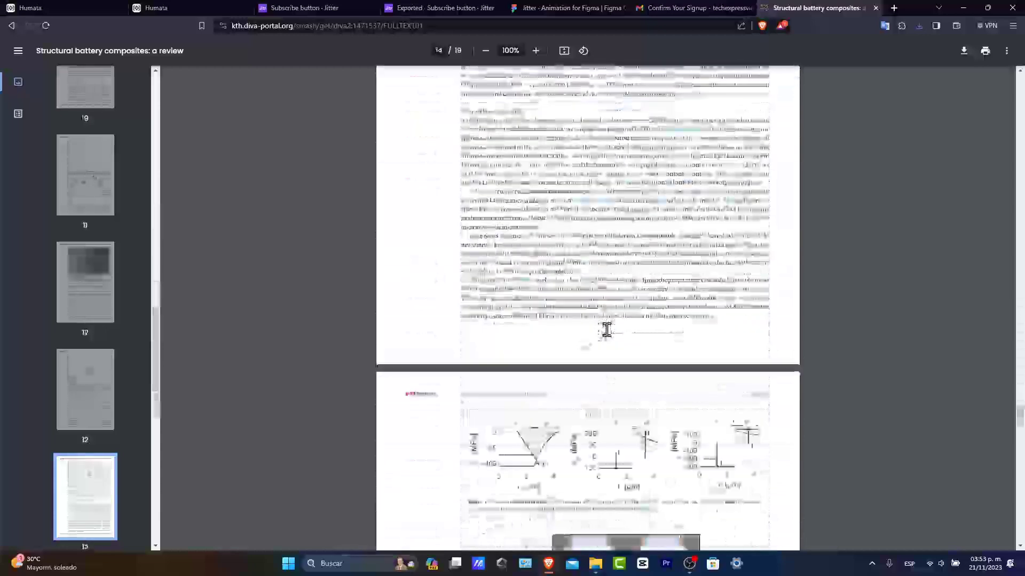
scroll(606, 330, "down", 4)
scroll(606, 331, "down", 4)
scroll(606, 330, "down", 4)
scroll(606, 330, "down", 4)
scroll(607, 328, "up", 4)
scroll(605, 327, "up", 2)
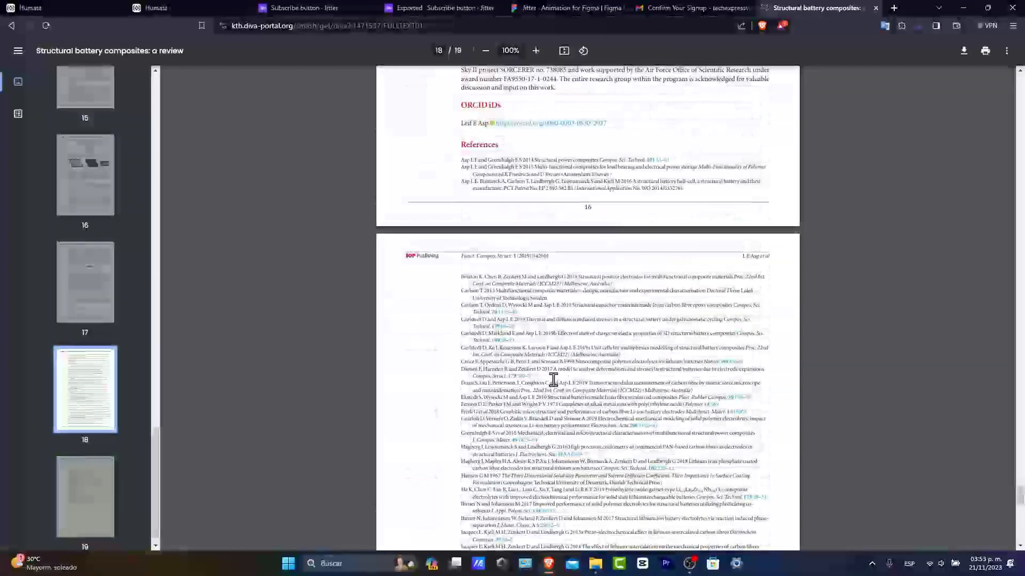
scroll(620, 386, "down", 3)
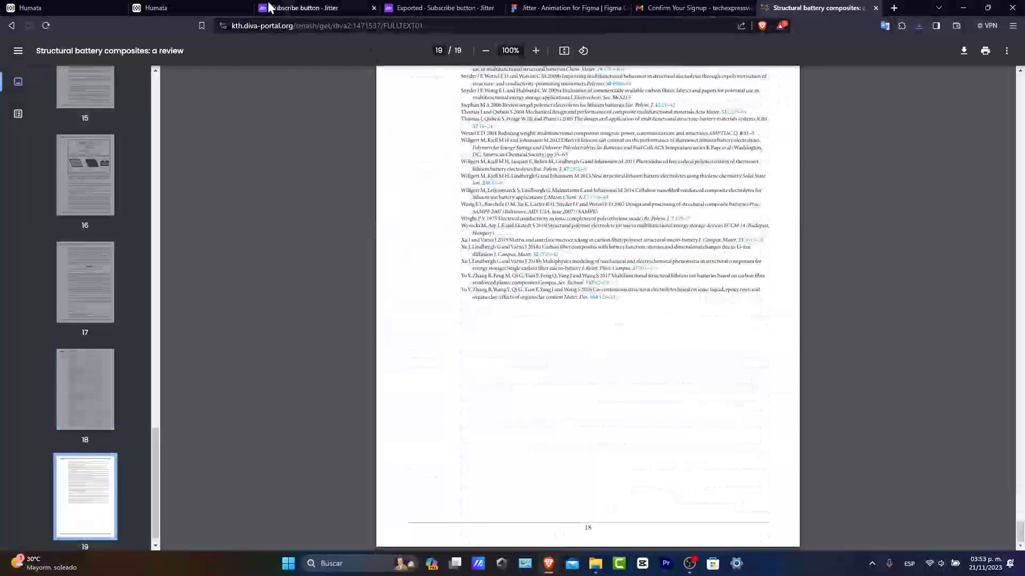
Step: Open the Ask chat for FULLTEXT01.pdf and read its generated summary and example questions
left_click(226, 8)
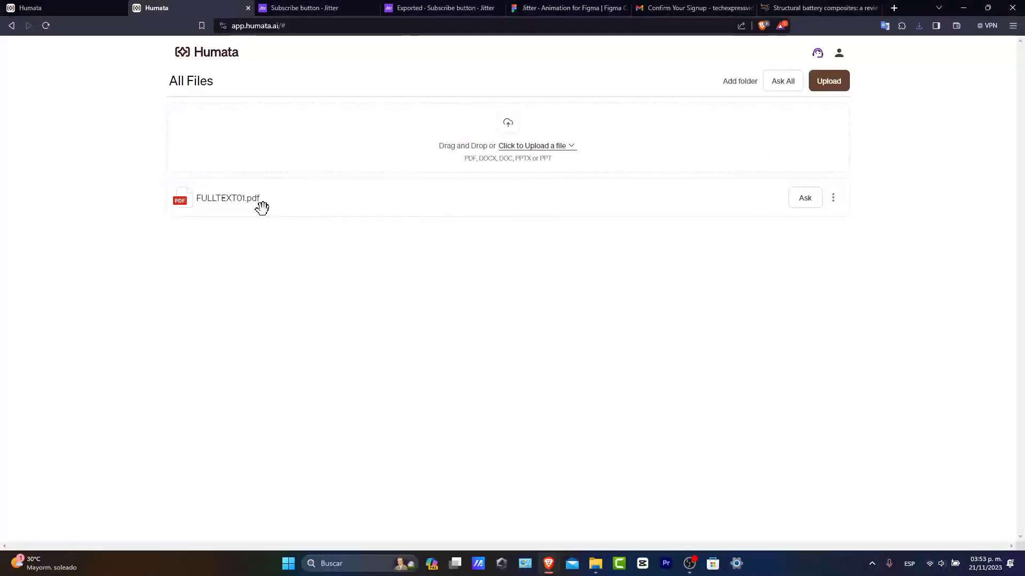
left_click(805, 202)
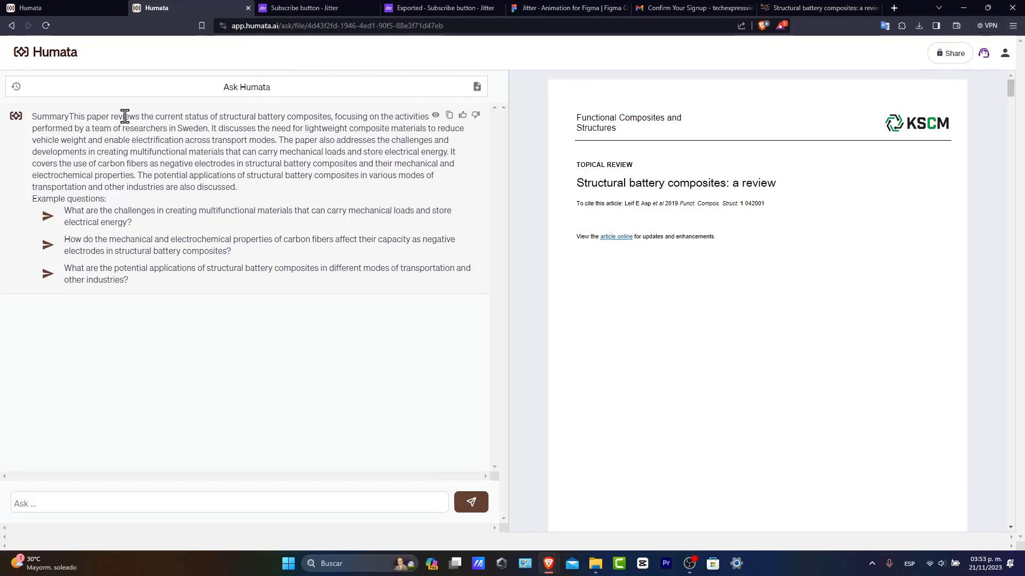
left_click_drag(258, 118, 295, 129)
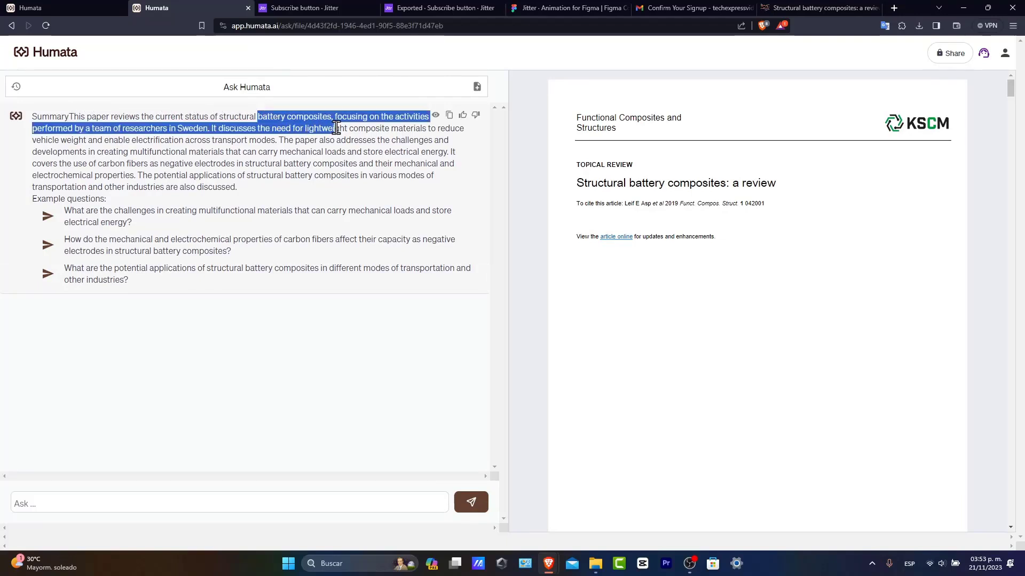
mouse_move(339, 128)
left_mouse_down()
mouse_move(423, 122)
mouse_move(131, 128)
mouse_move(214, 127)
left_mouse_up()
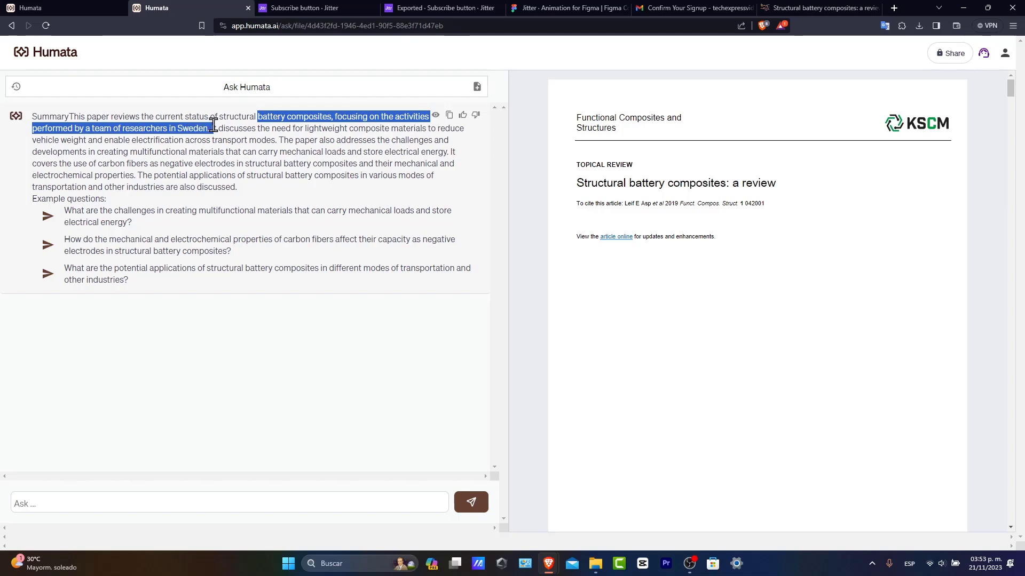
left_click_drag(177, 210, 369, 231)
left_click(303, 232)
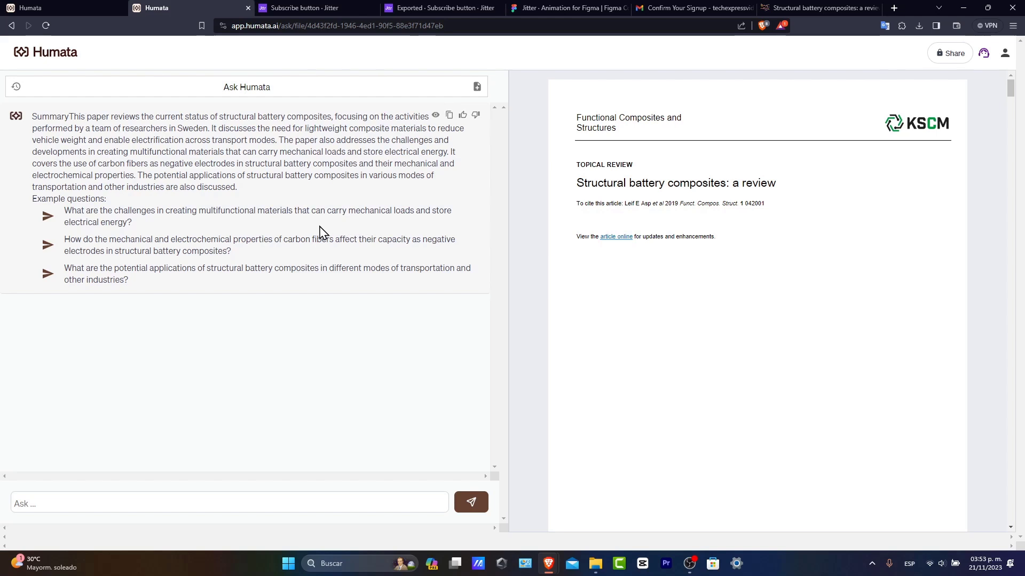
Step: Ask the example question about challenges and read through its cited answer
left_click(48, 216)
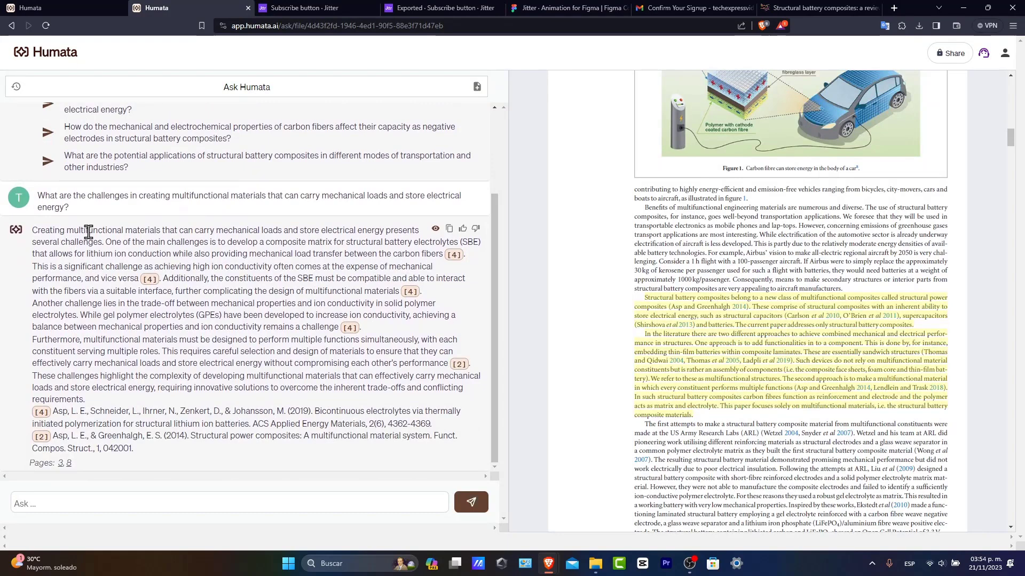
left_click_drag(183, 231, 332, 254)
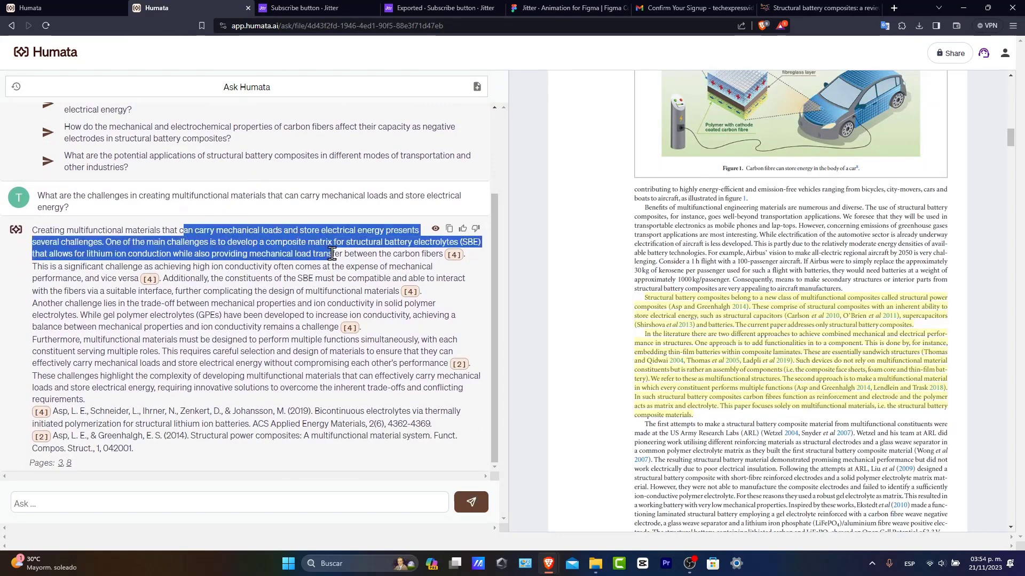
left_click_drag(332, 254, 473, 266)
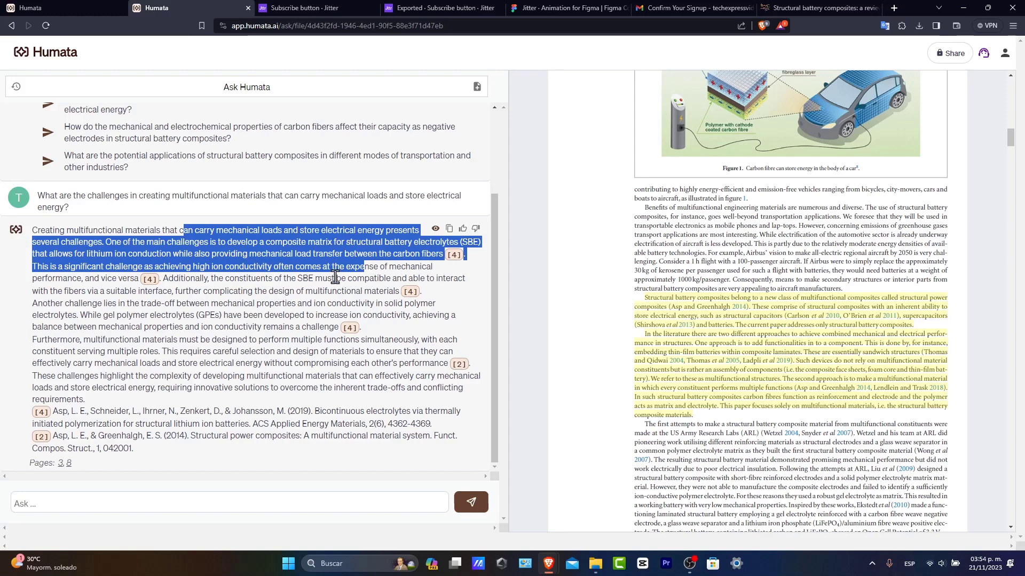
mouse_move(337, 276)
left_mouse_down()
mouse_move(392, 276)
mouse_move(388, 294)
left_mouse_up()
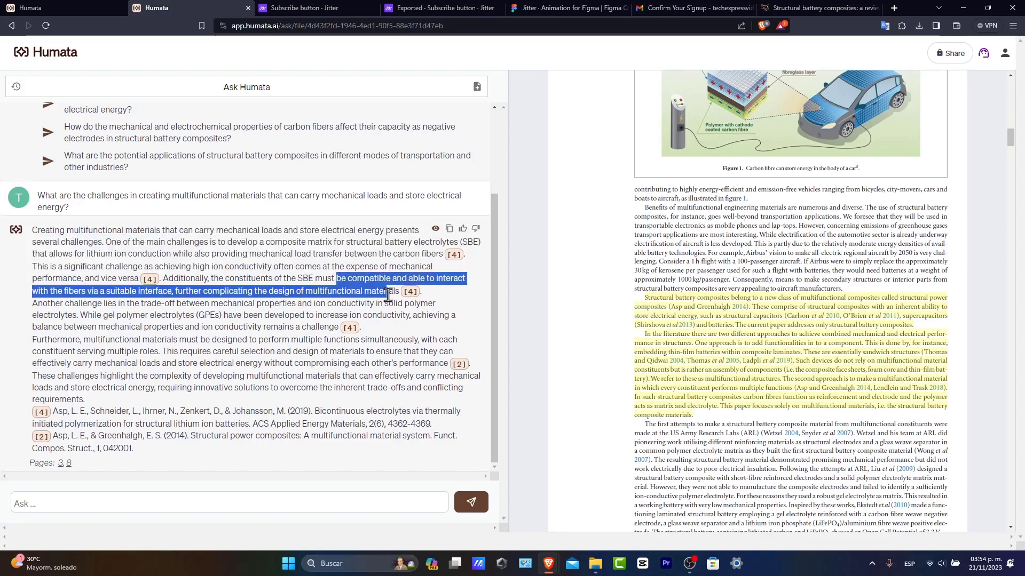
left_click_drag(264, 278, 280, 277)
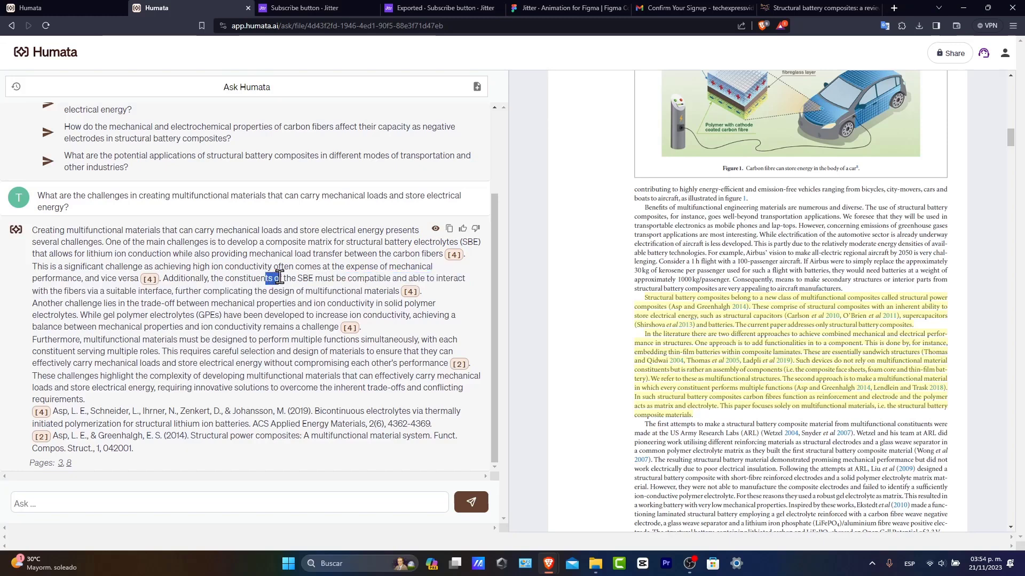
Step: Jump from a [4] citation to the PDF passage on the conductivity trade-off
left_click(411, 292)
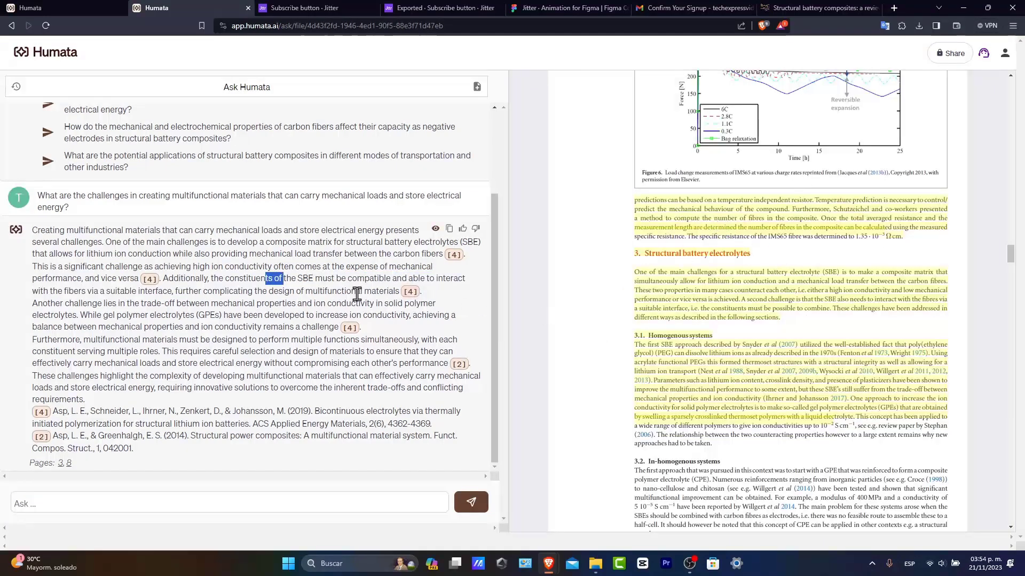
left_click_drag(164, 278, 408, 304)
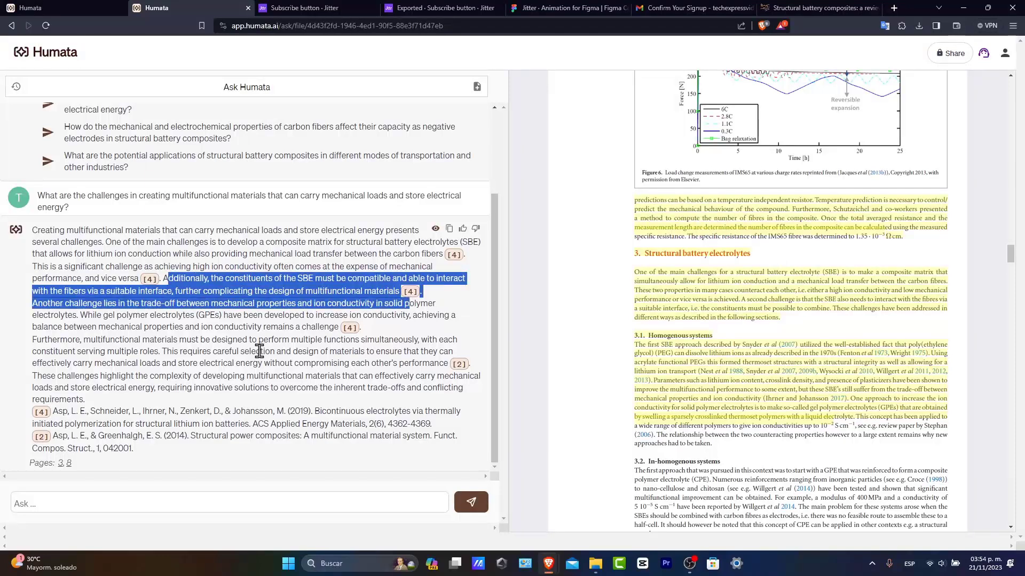
Step: Ask the example question about potential applications and copy Humata's answer
left_click(48, 166)
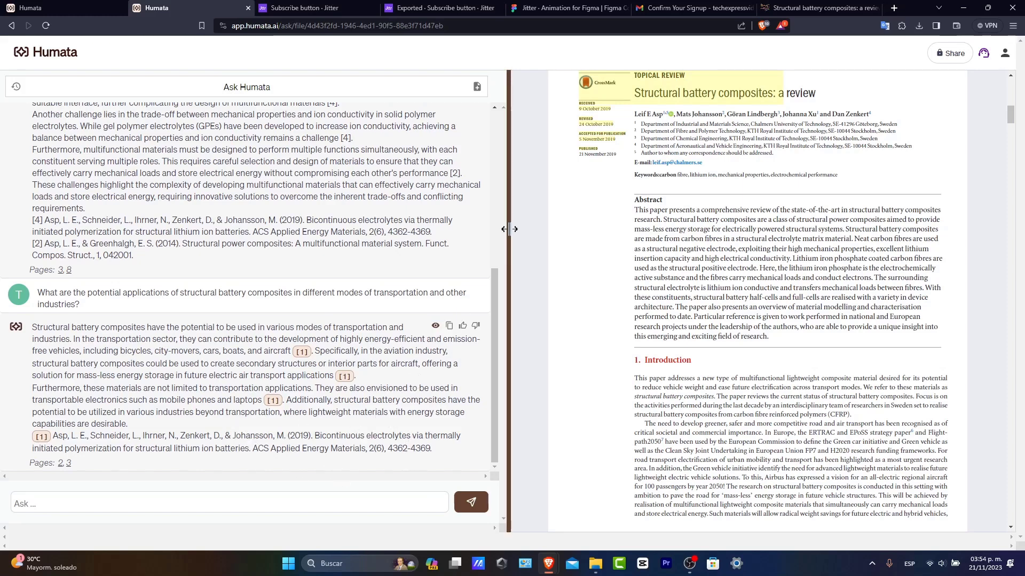
left_click(449, 327)
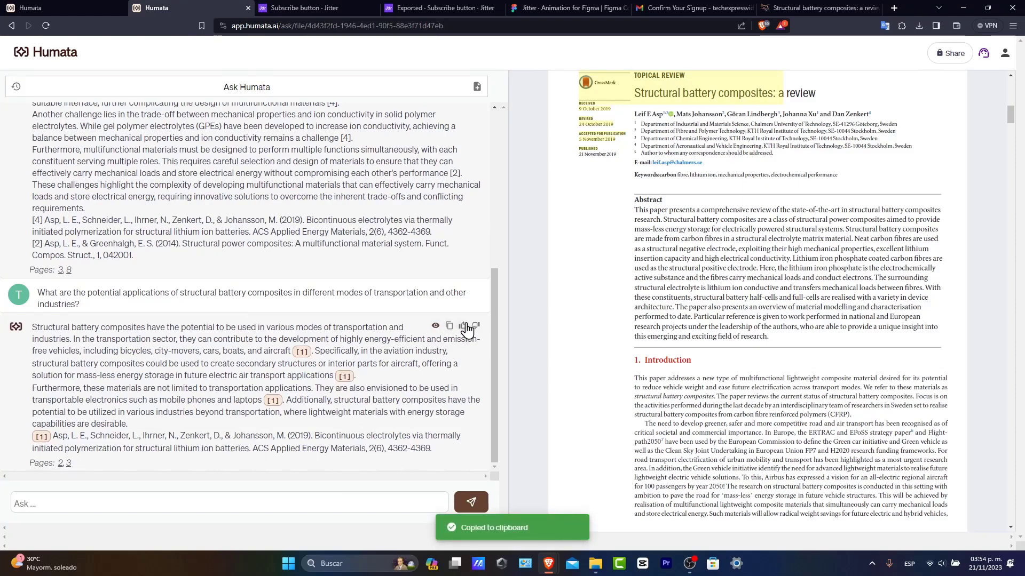
Step: Search Bing for 'google docs', reach Google Docs and start a new blank document
left_click(895, 7)
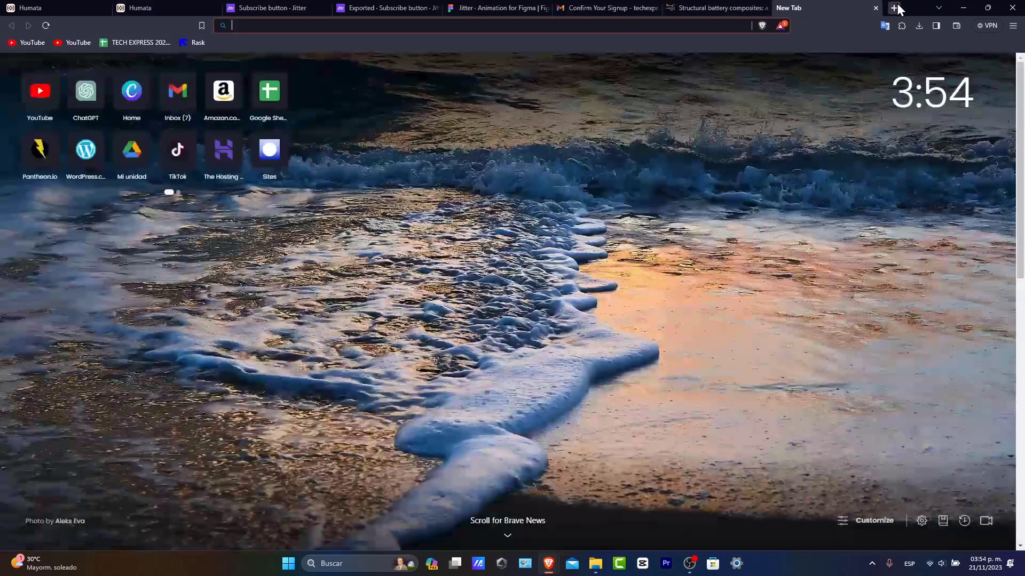
type("google docs")
key("Return")
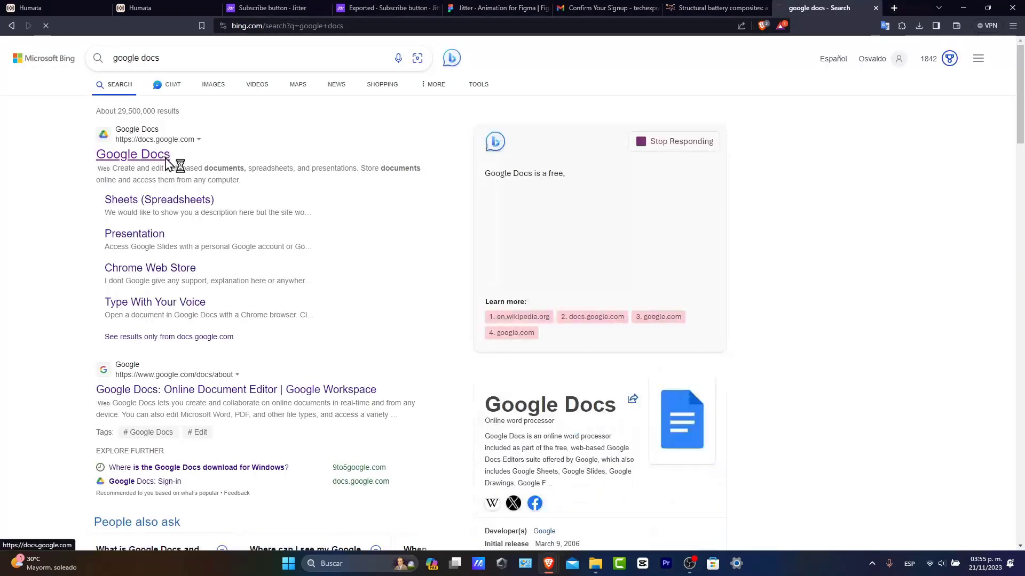
left_click(173, 156)
left_click(184, 8)
left_click(829, 8)
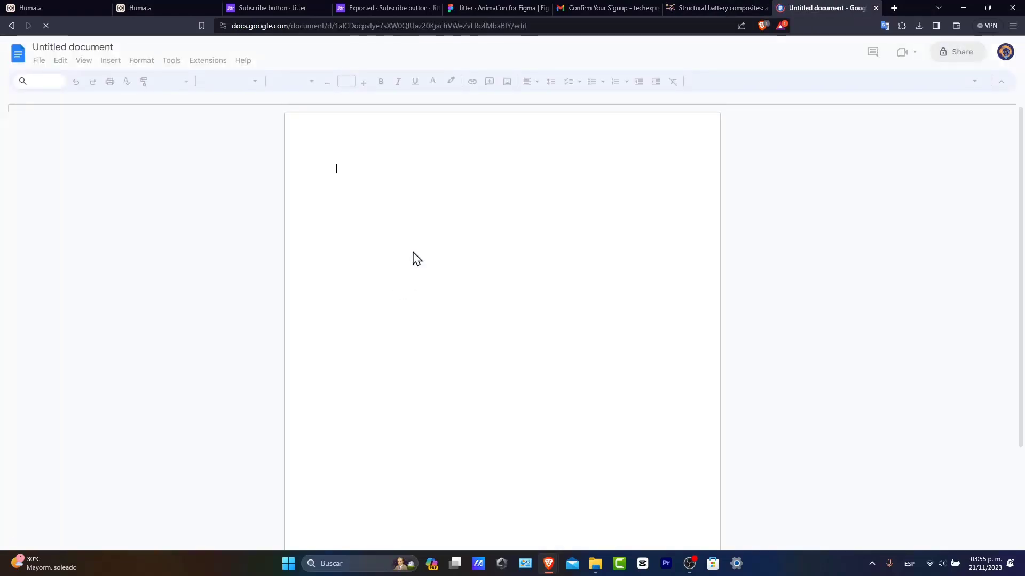
Step: Paste the applications answer and delete the mobile-electronics and Furthermore sentences so the paragraph starts at Additionally
key("ctrl+v")
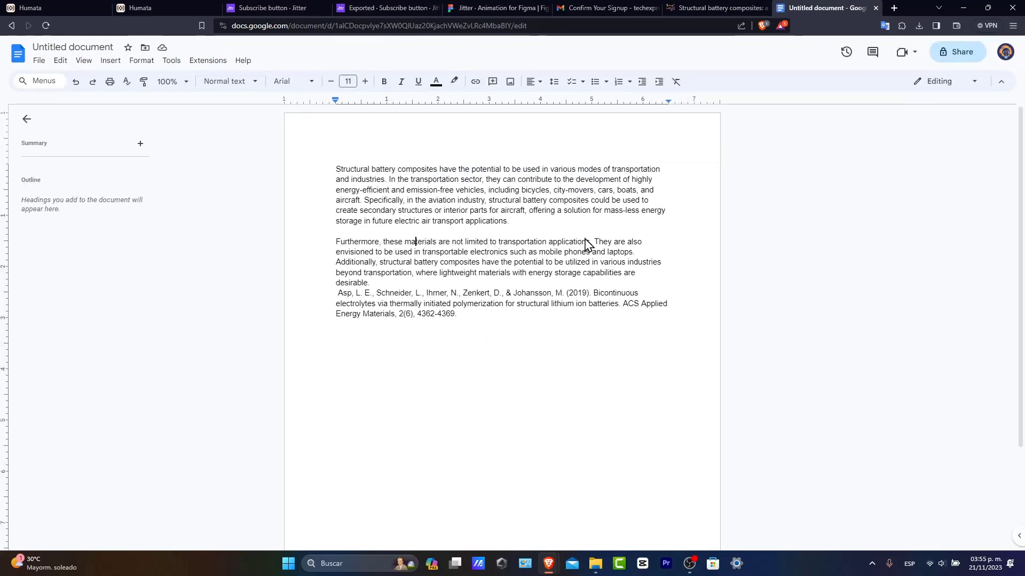
left_click_drag(595, 243, 687, 258)
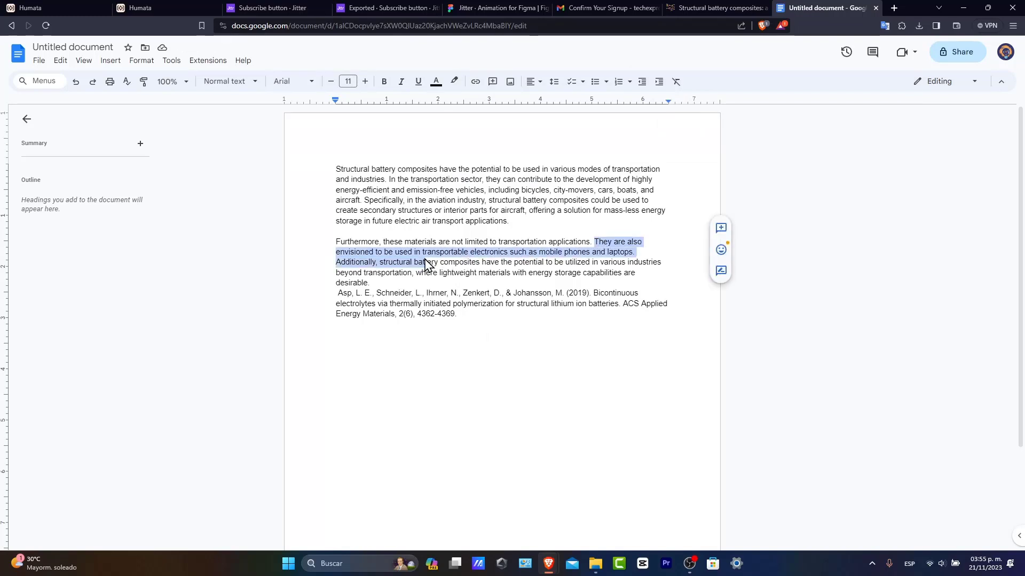
key("Delete")
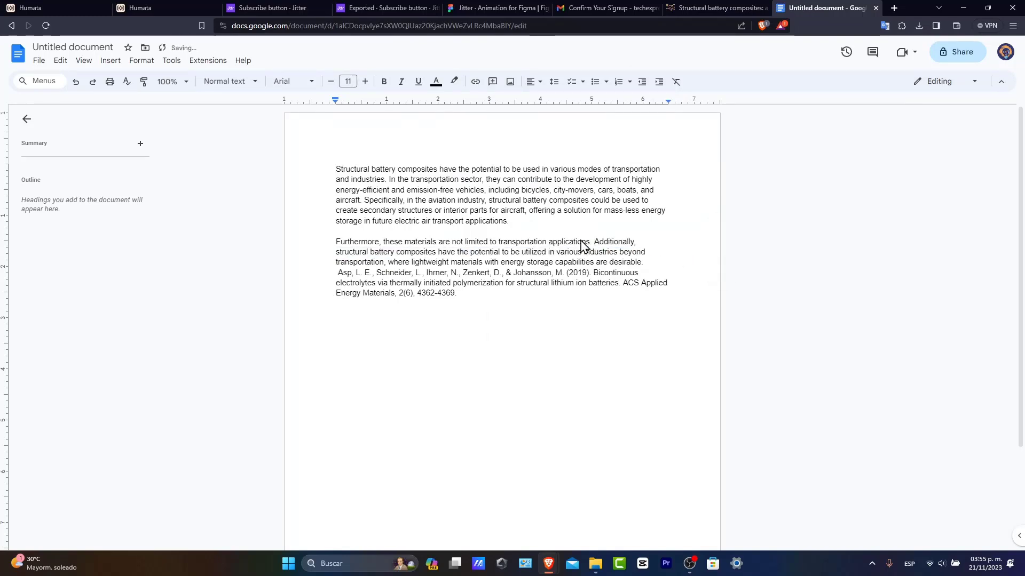
left_click_drag(594, 242, 334, 241)
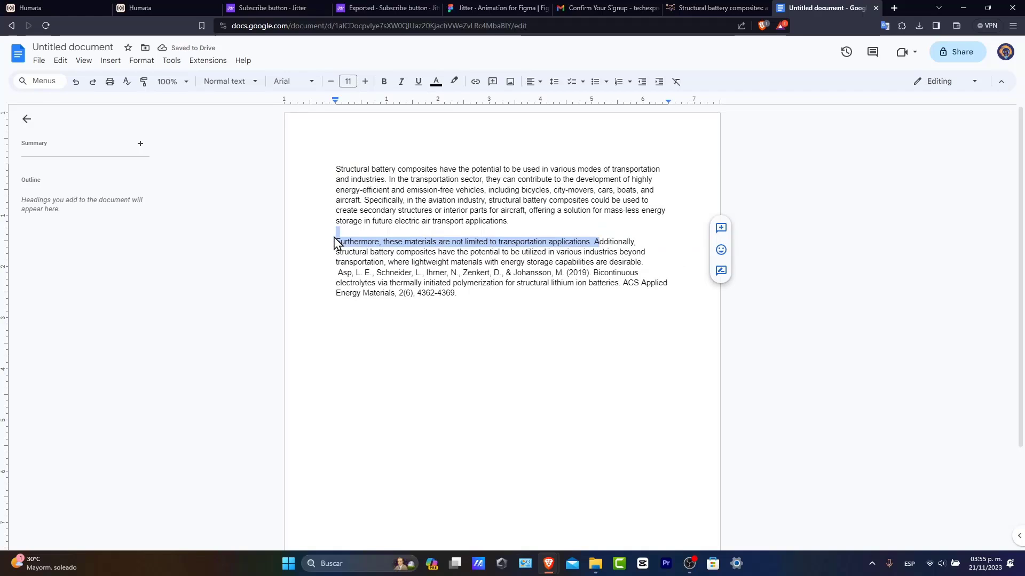
key("Delete")
left_click(439, 266)
left_click(336, 241)
type("A")
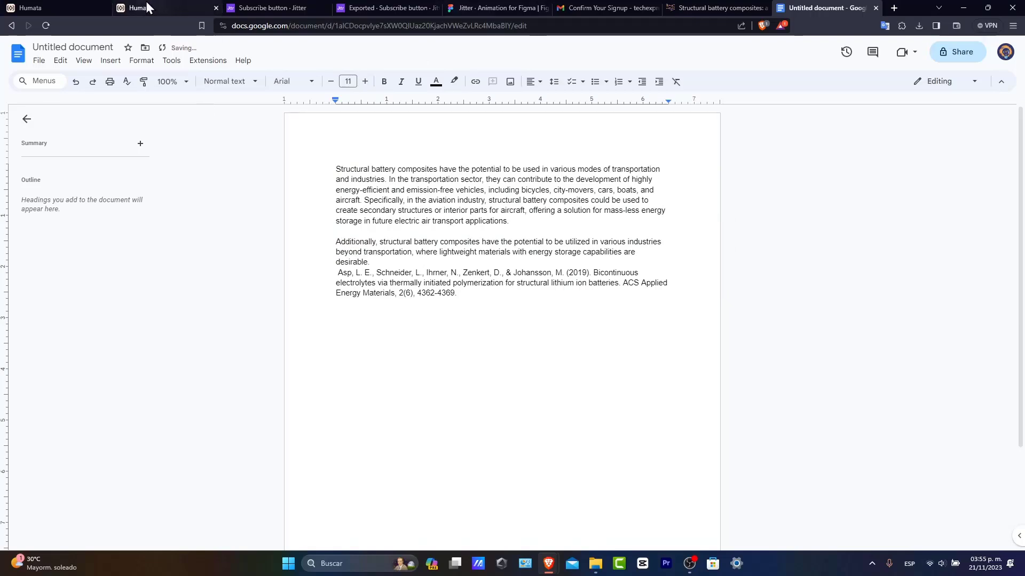
Step: Return to the FULLTEXT01.pdf chat in Humata and bring up its sharing options
left_click(139, 8)
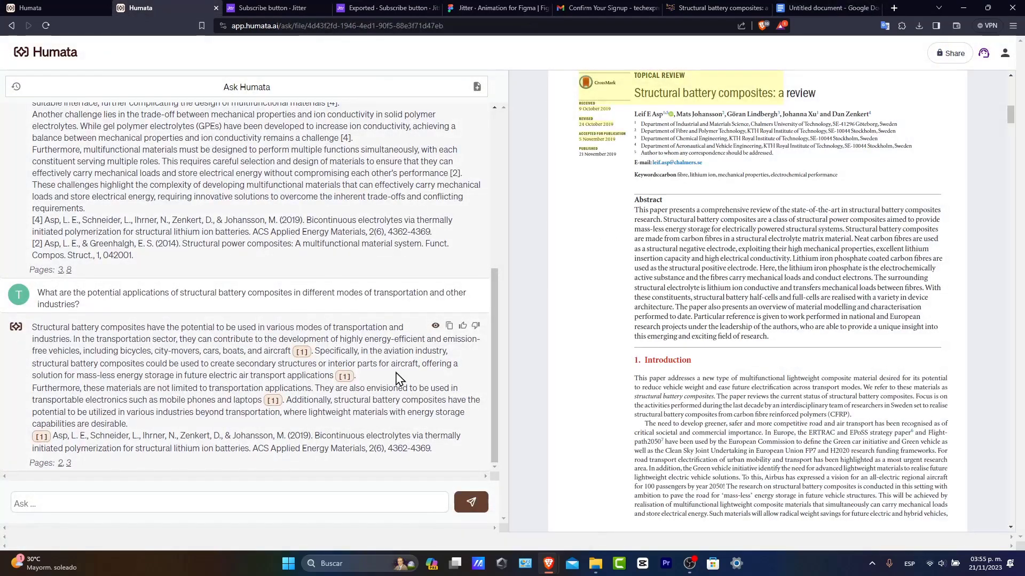
scroll(396, 372, "up", 4)
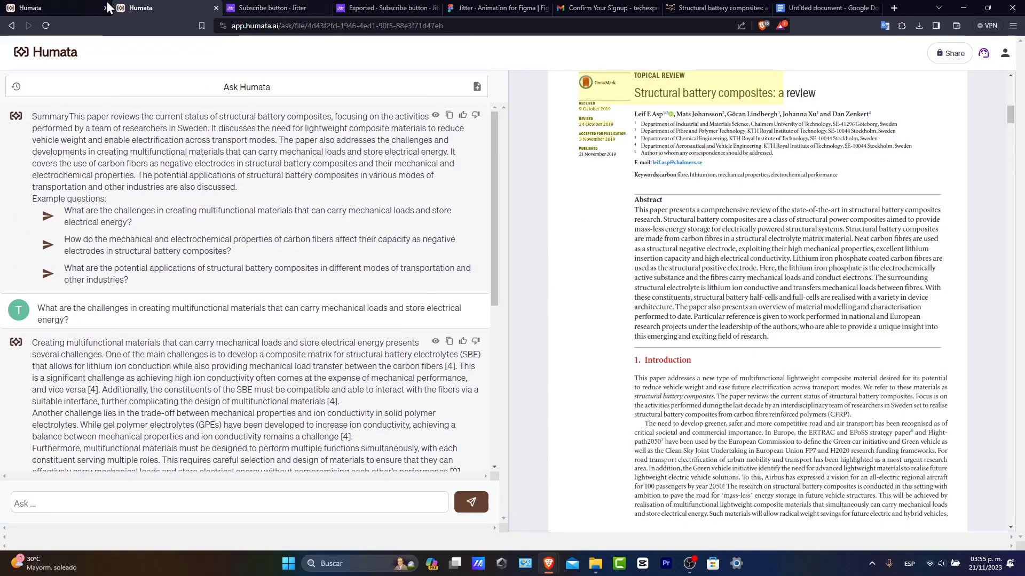
left_click(59, 7)
left_click(160, 8)
left_click(951, 53)
Step: Set access to Anyone with the link, copy the share link and close the dialog
left_click(410, 286)
left_click(487, 303)
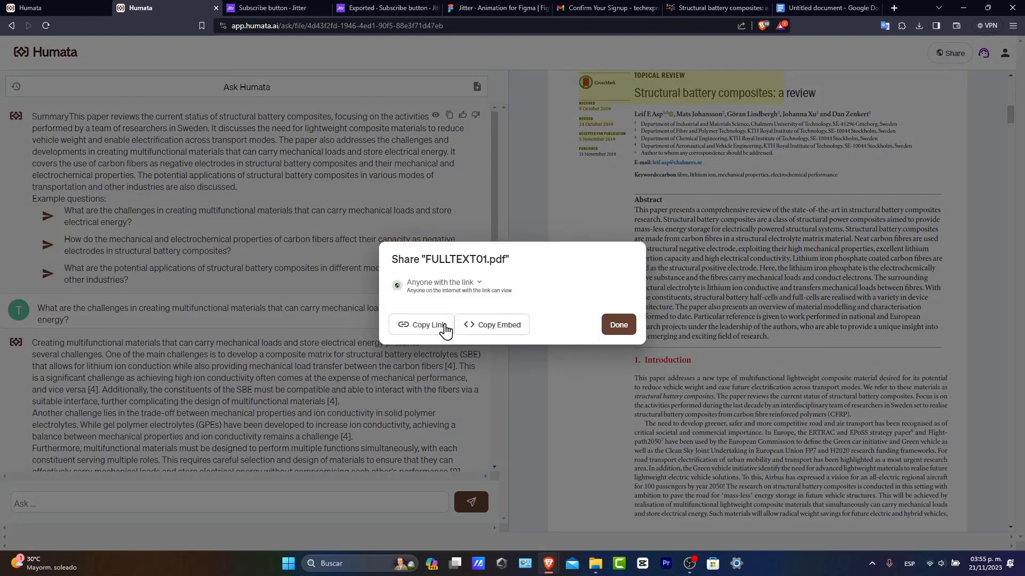
left_click(431, 333)
left_click(620, 326)
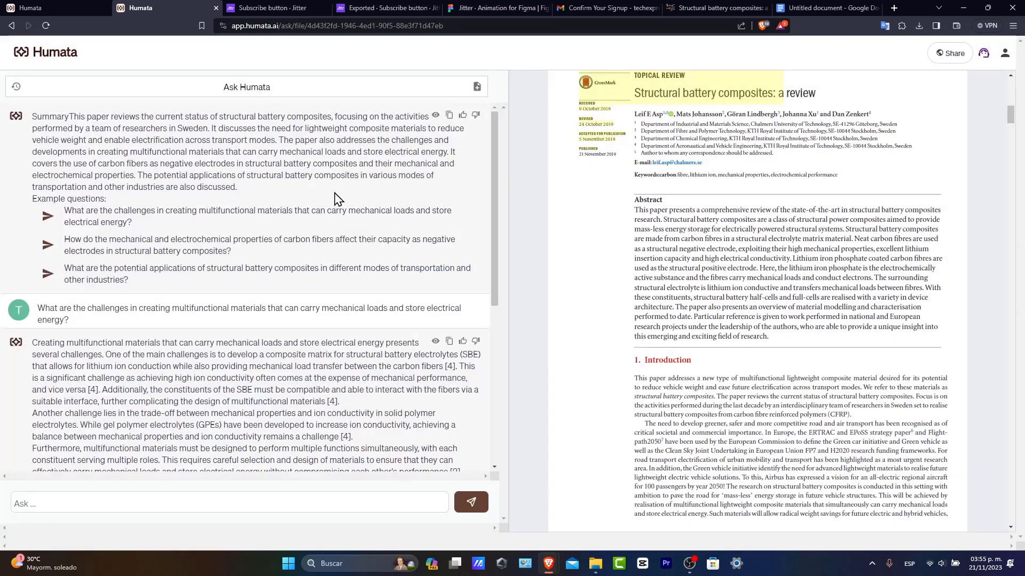